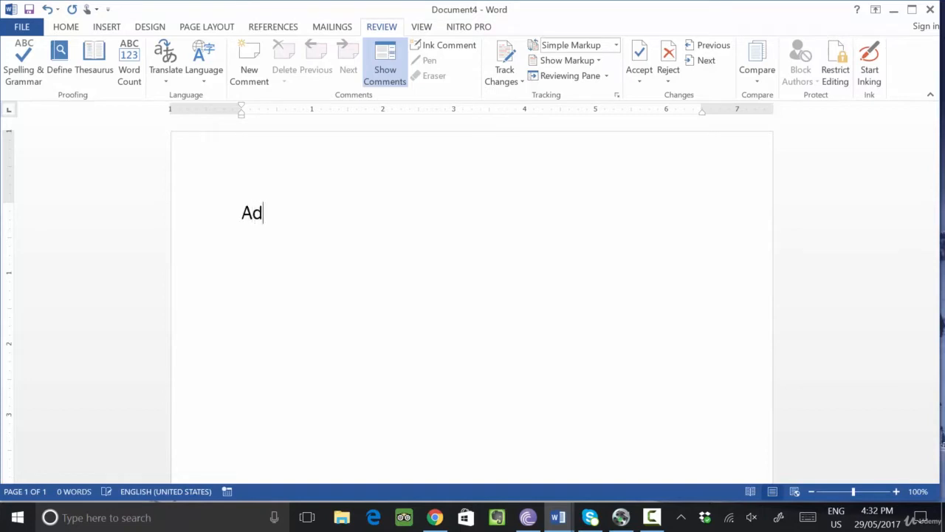
Step: Complete the heading as "Admission Criteria for Afghan", correcting the misspelled "Creteria" with the suggested spelling
text(Cr)
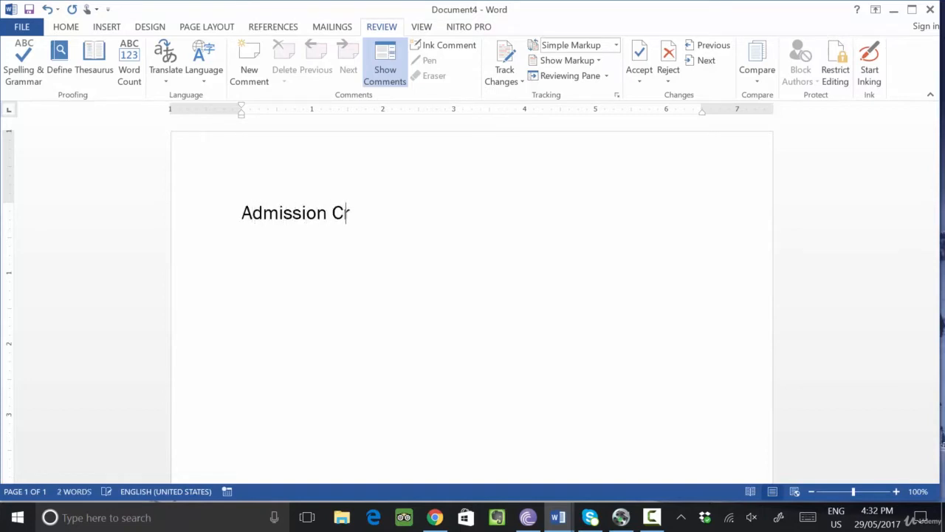
text(eteria f)
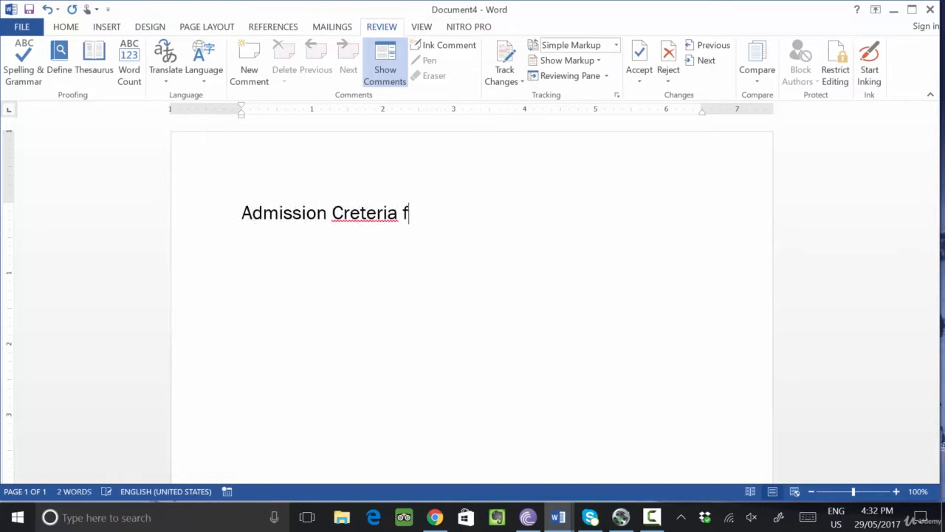
text(or Afghan)
right_click(380, 216)
click(313, 236)
click(498, 217)
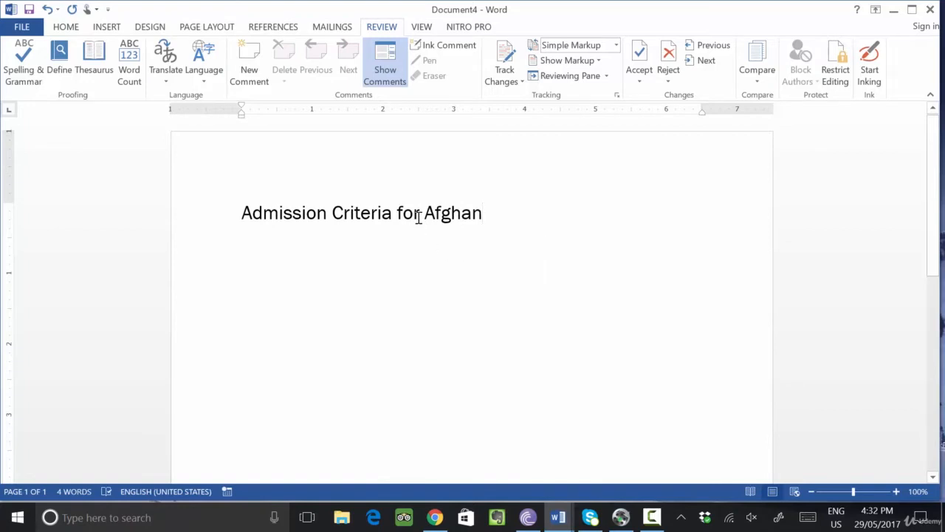
Step: Attach a comment to "for Afghan" reading "Only Afghan Nationals are eligible to Apply"
drag(420, 214, 499, 223)
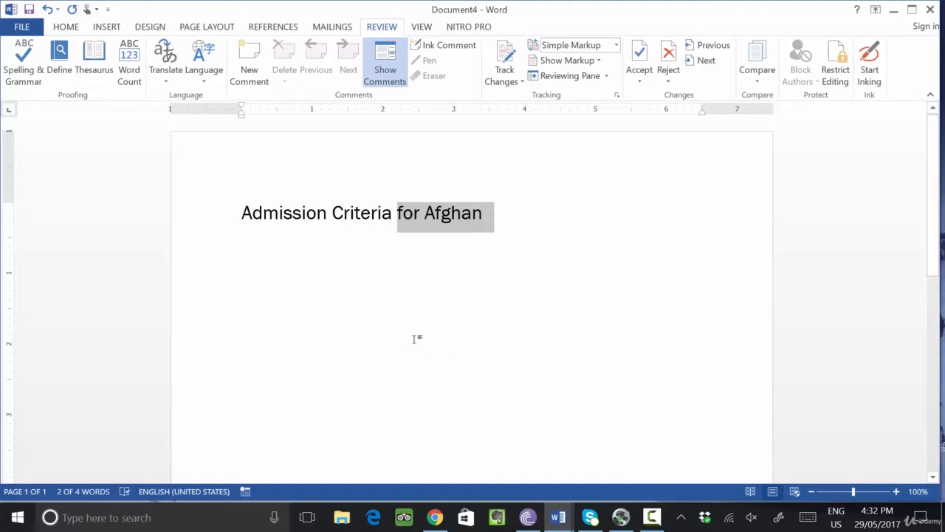
click(250, 74)
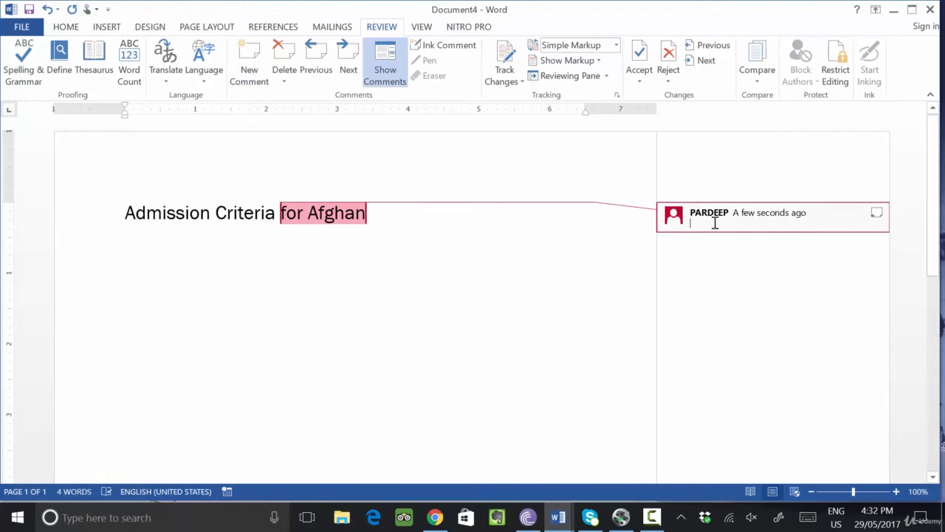
text(On)
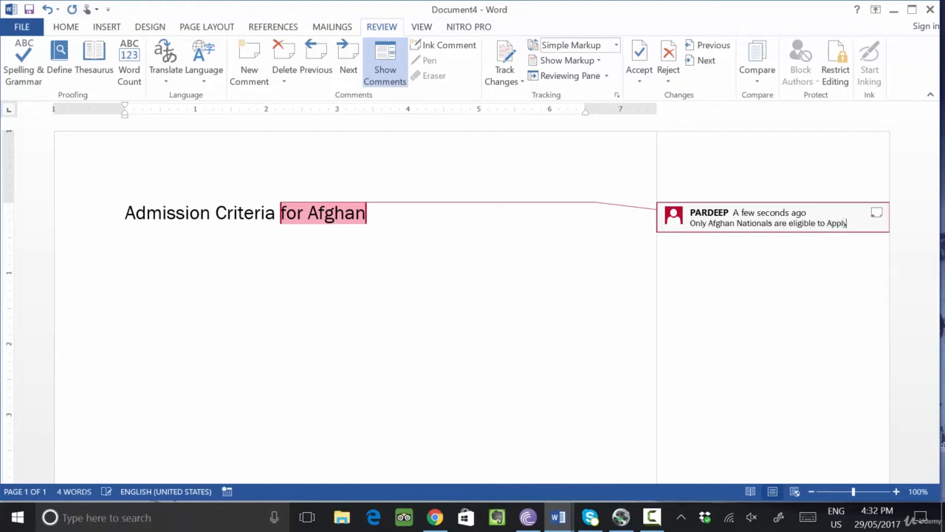
click(542, 258)
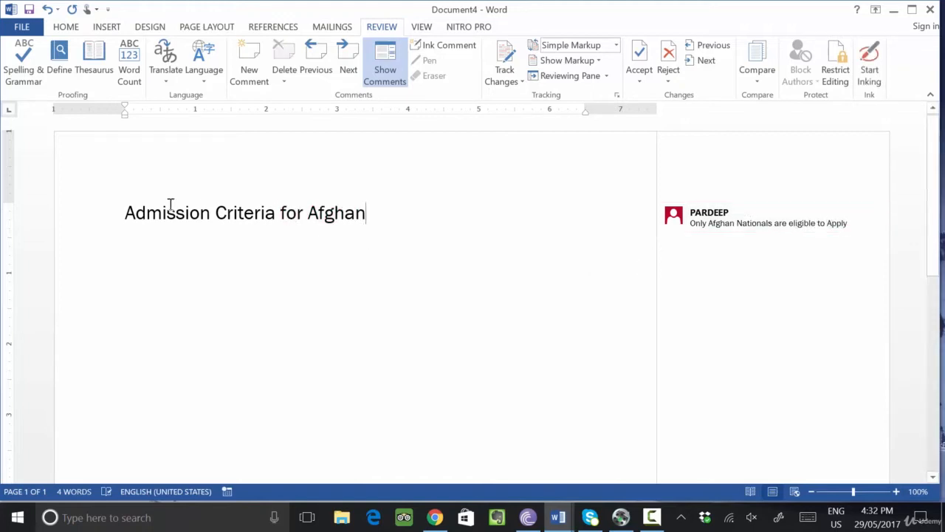
Step: Attach a comment to the whole heading reading "You Must Need To Submit The Tazkira Copy For Evalaution"
key(Home)
drag(154, 208, 371, 208)
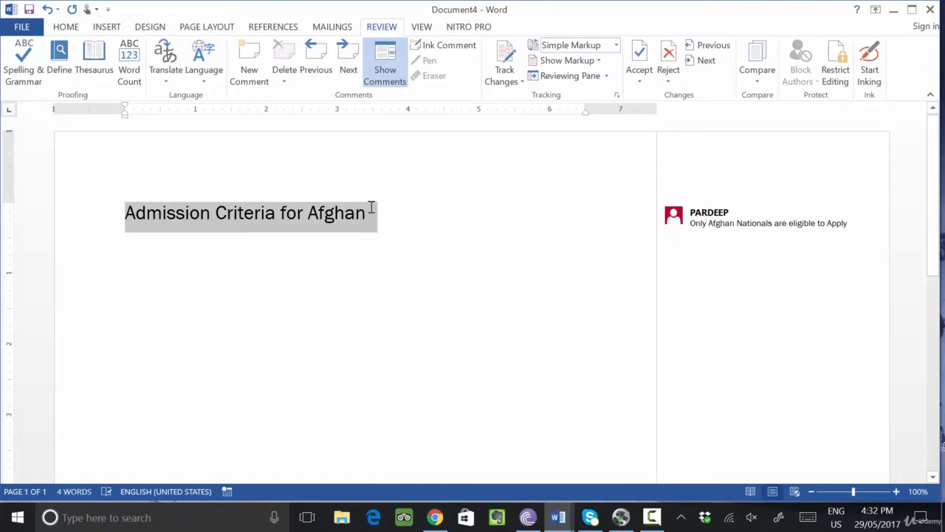
click(244, 82)
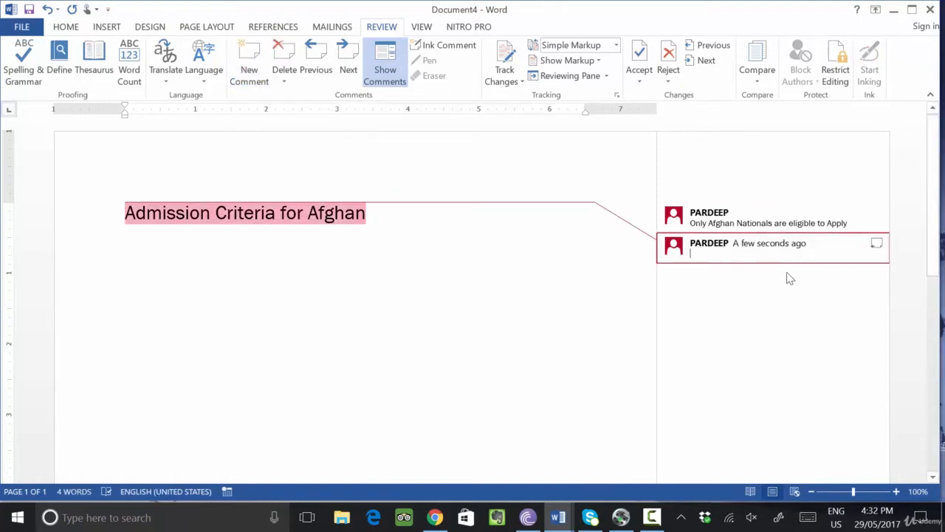
text(You)
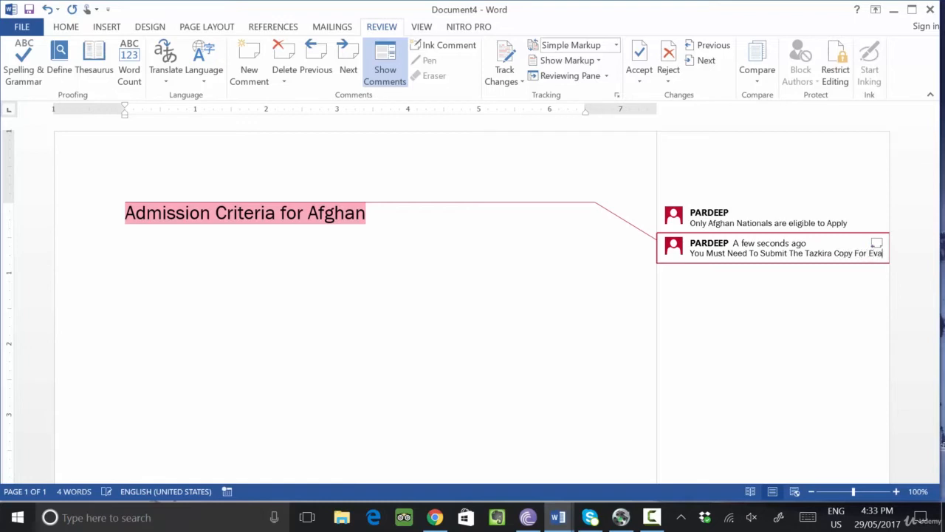
text(laution)
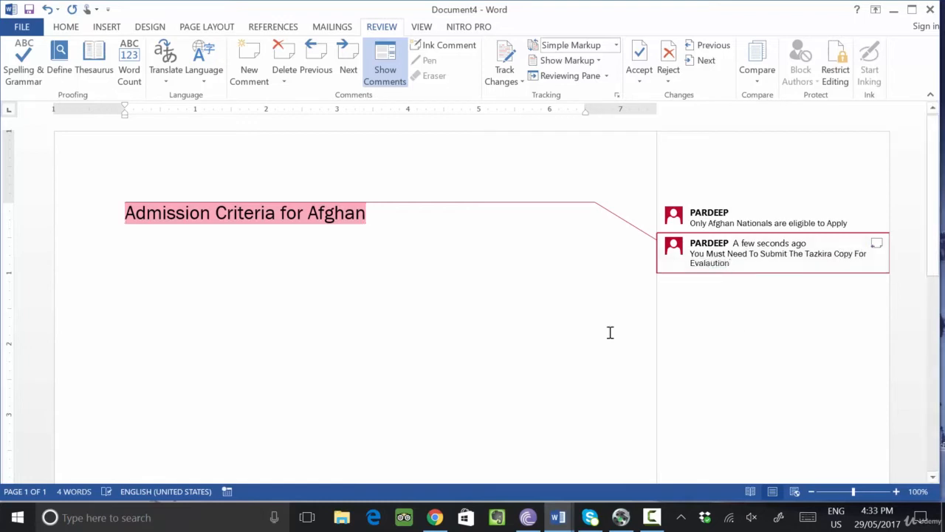
click(553, 331)
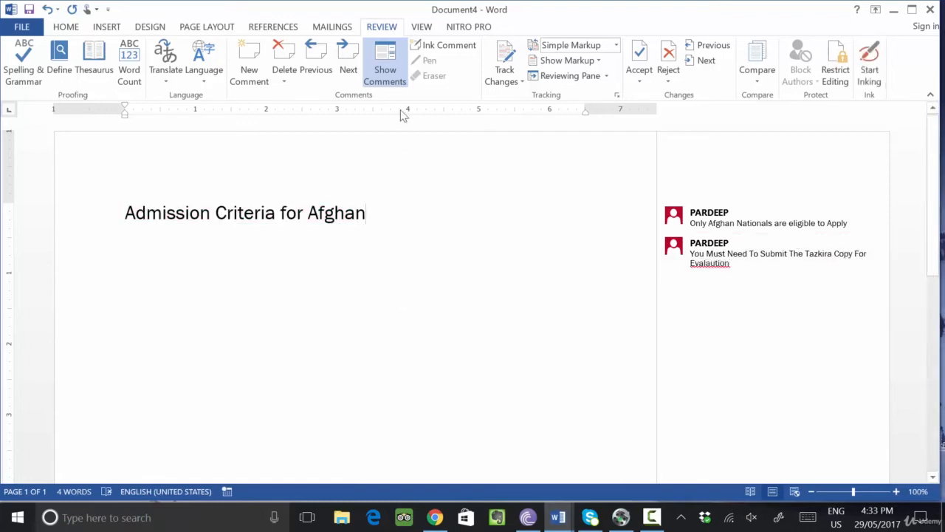
Step: Collapse the margin comments and add another comment to the whole heading reading "All Document Must Be attested"
click(385, 66)
drag(243, 213, 483, 212)
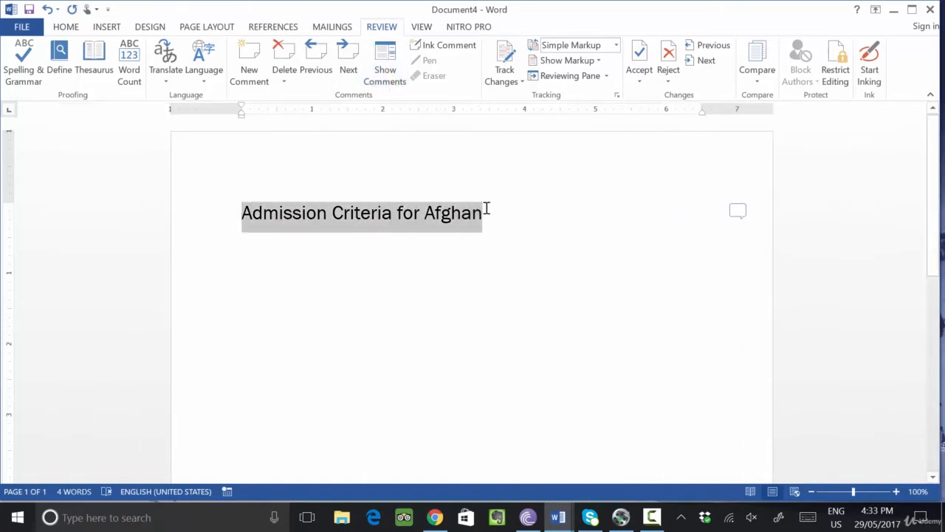
click(249, 66)
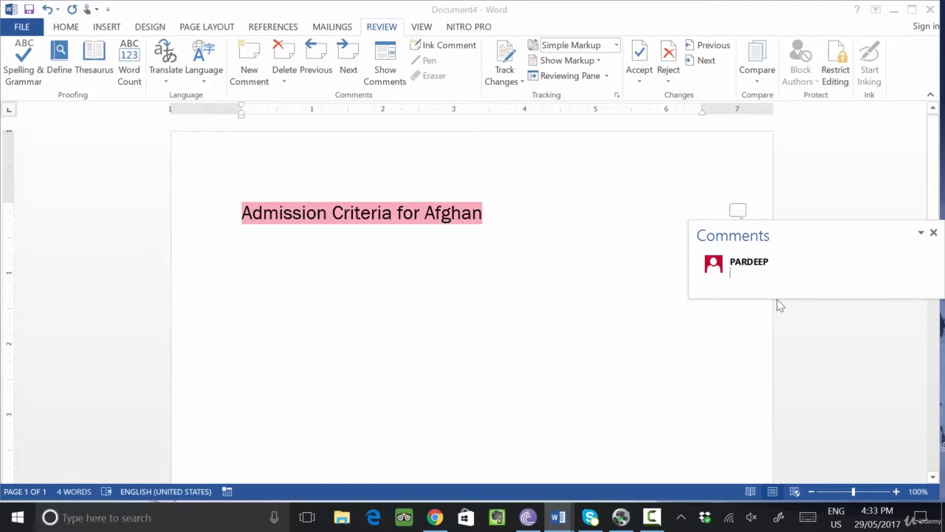
text(All Docume)
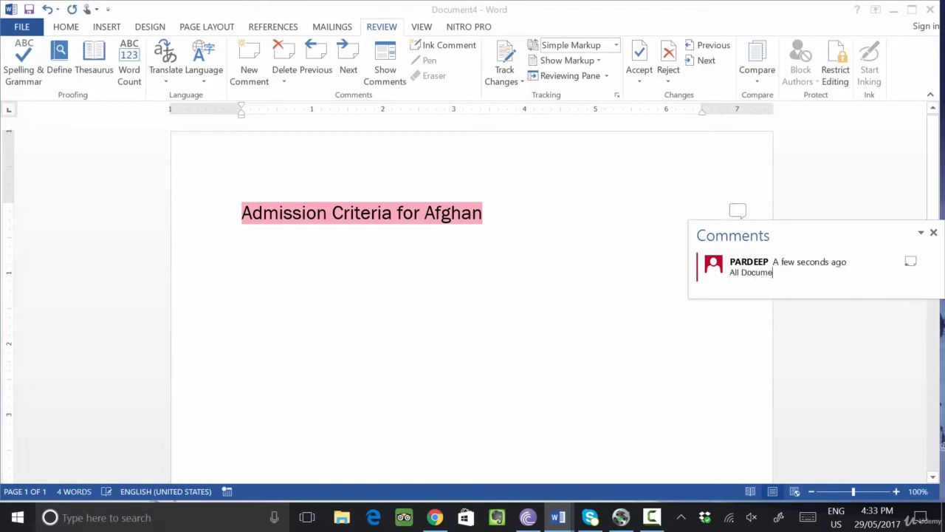
text(nt Must Be attested)
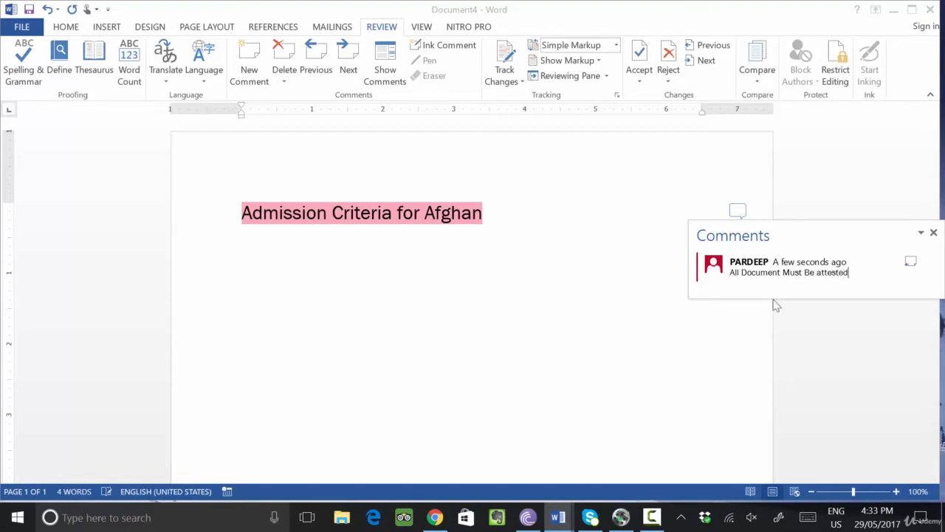
click(609, 266)
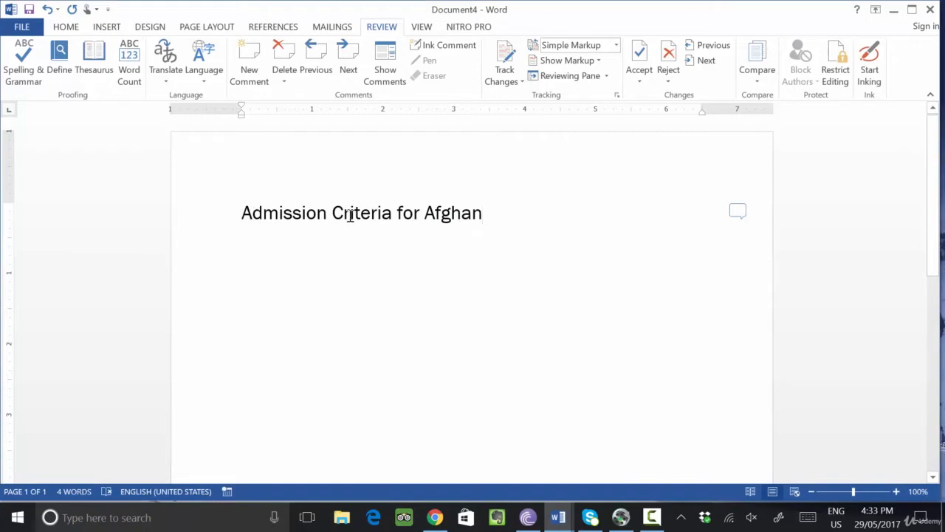
Step: Go through the heading's comments one after another and show all of them beside the text
click(352, 80)
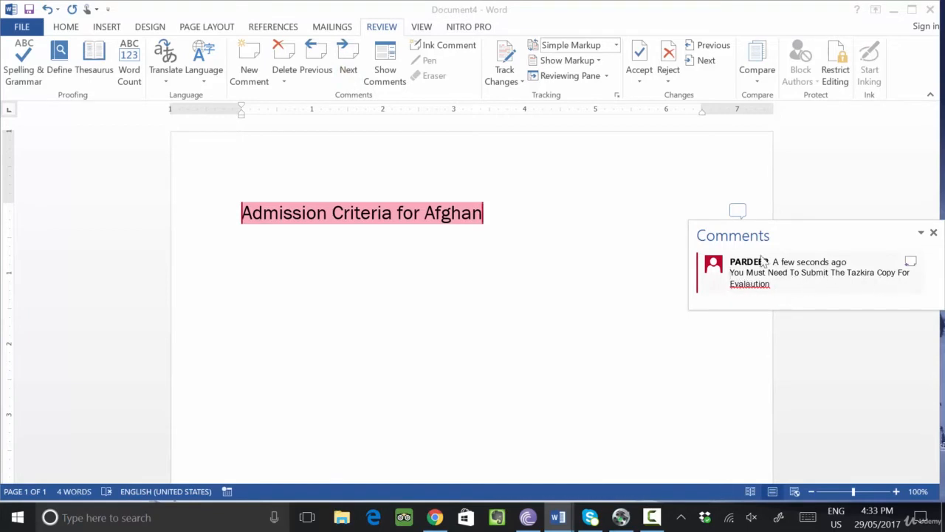
click(345, 71)
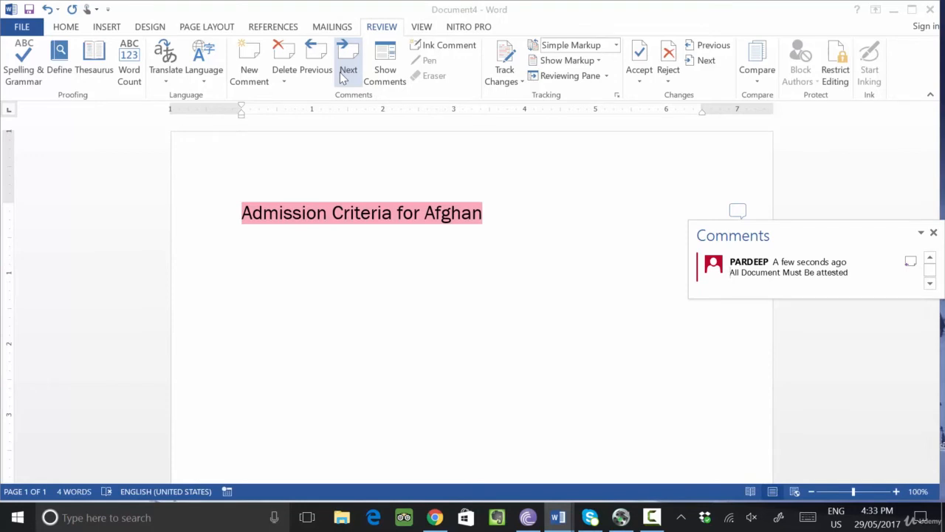
click(343, 76)
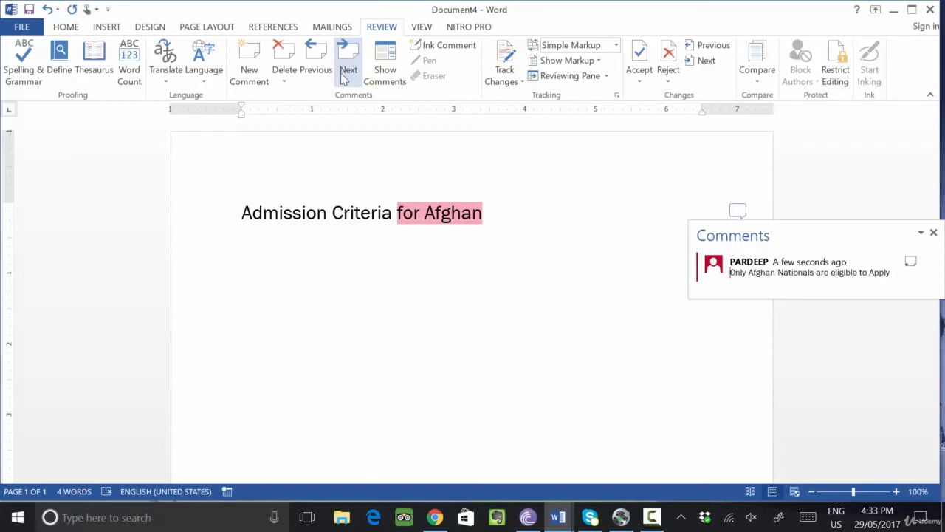
click(389, 79)
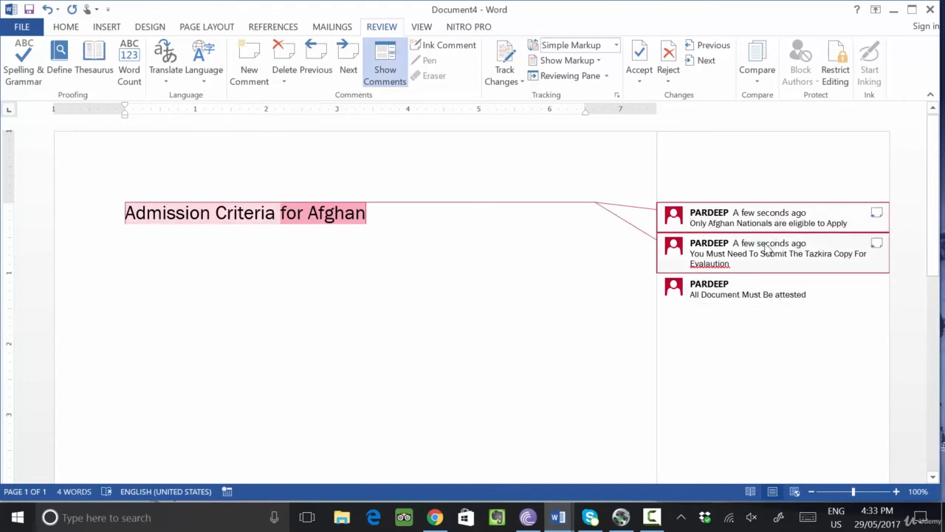
Step: Delete the two comments attached to the whole heading, about the Tazkira copy and document attestation
click(98, 211)
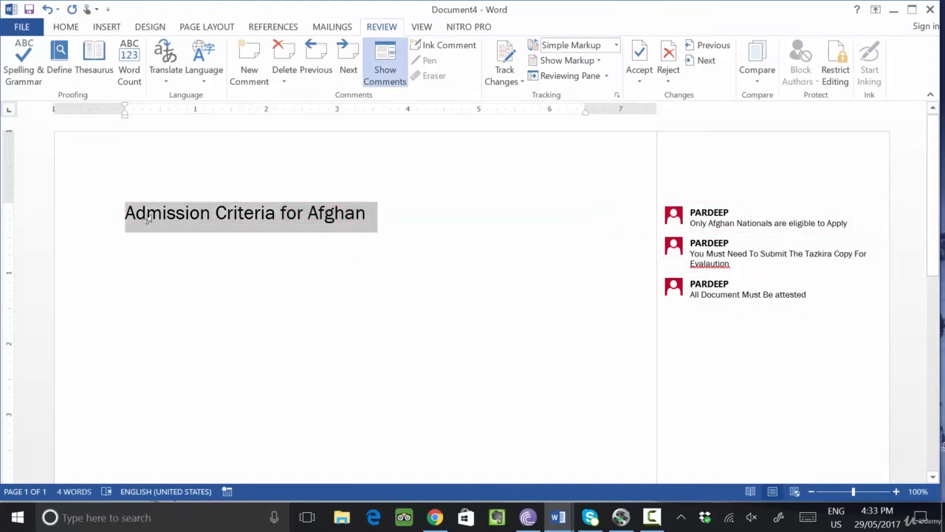
click(285, 59)
click(289, 59)
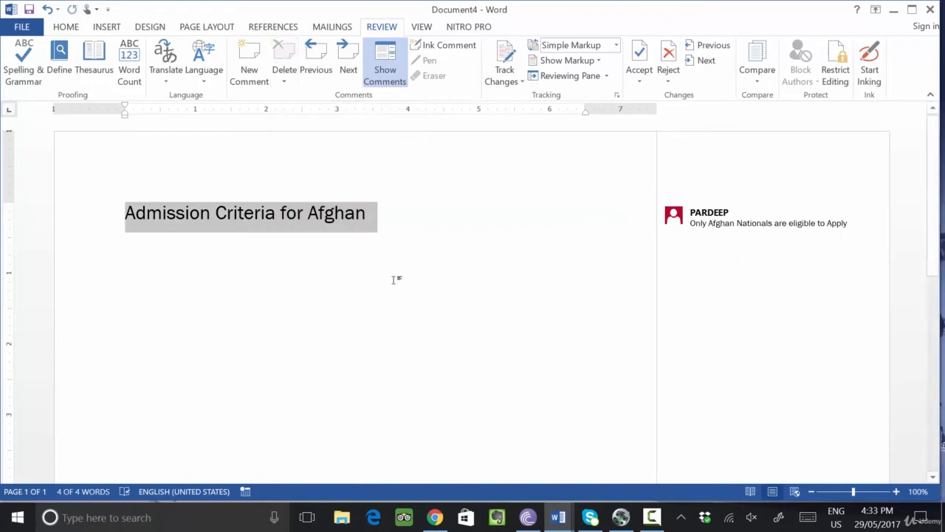
Step: Collapse the margin comments and delete the remaining comment on "for Afghan"
click(413, 237)
click(693, 223)
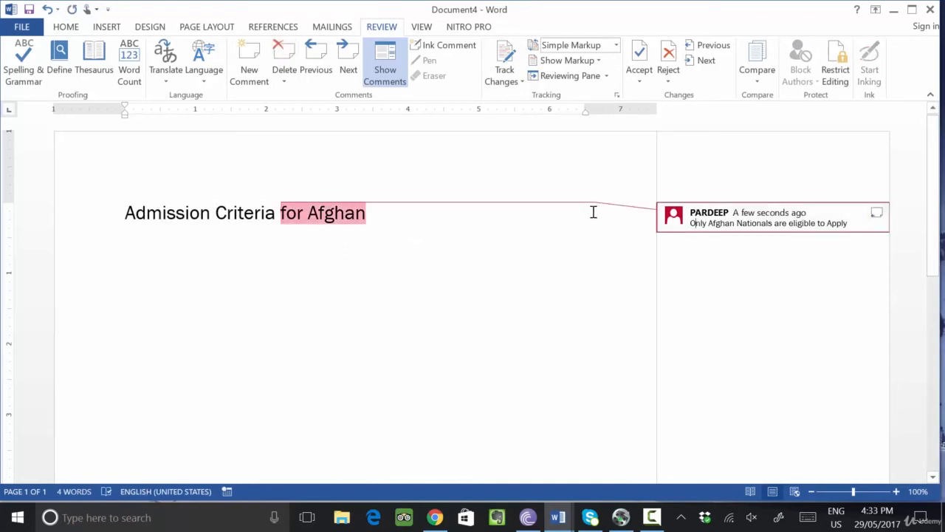
click(403, 72)
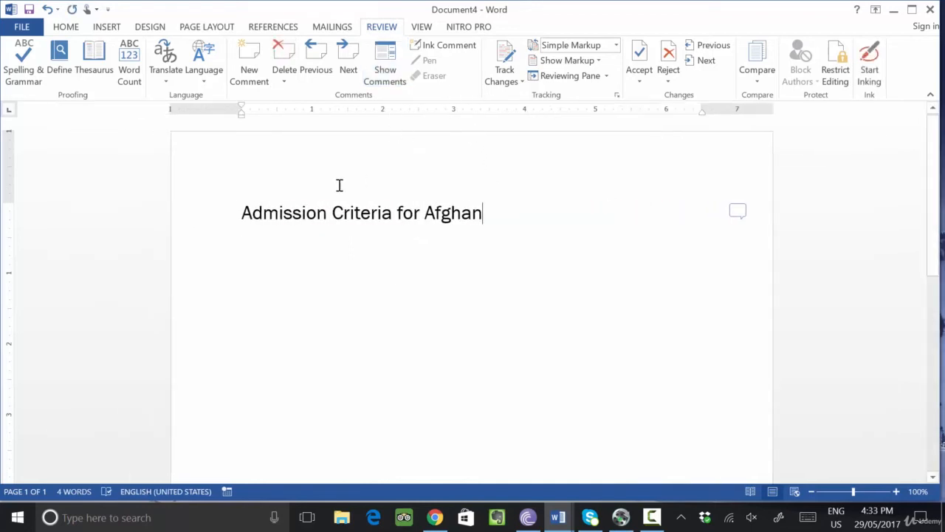
click(209, 213)
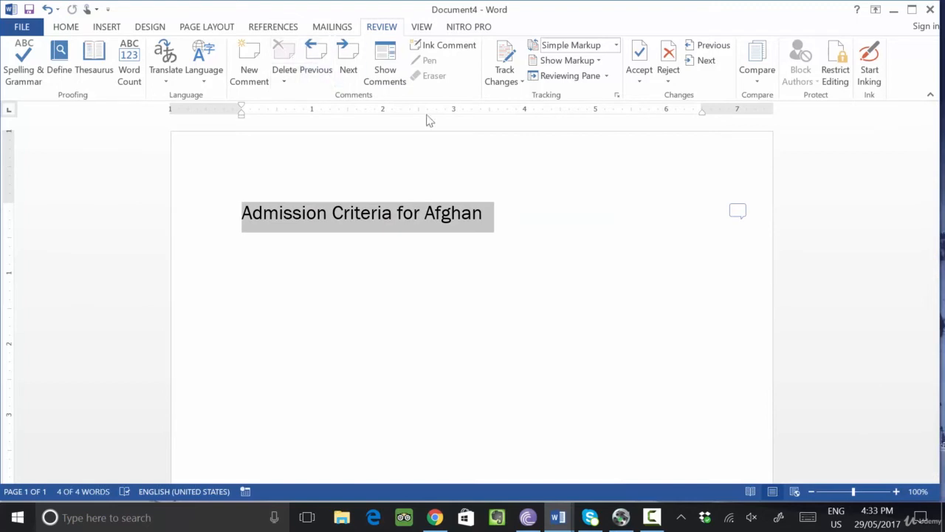
click(737, 211)
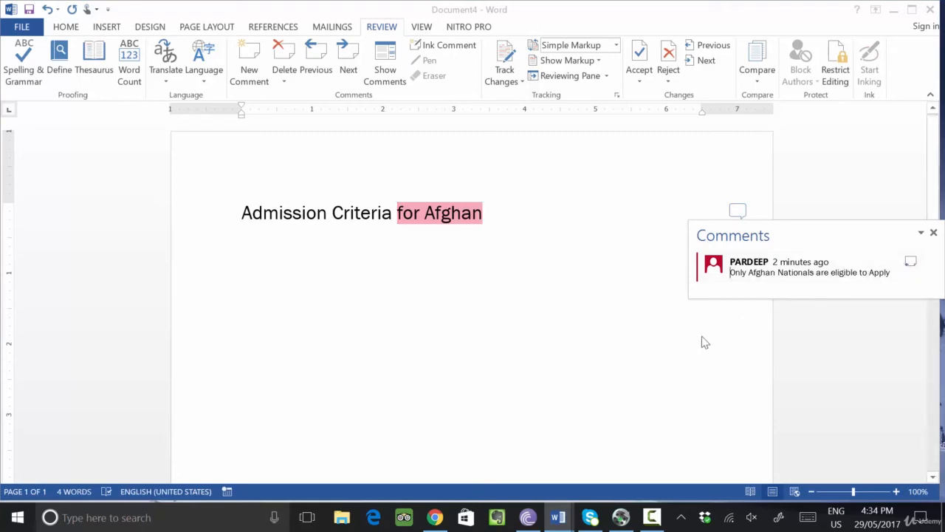
click(290, 65)
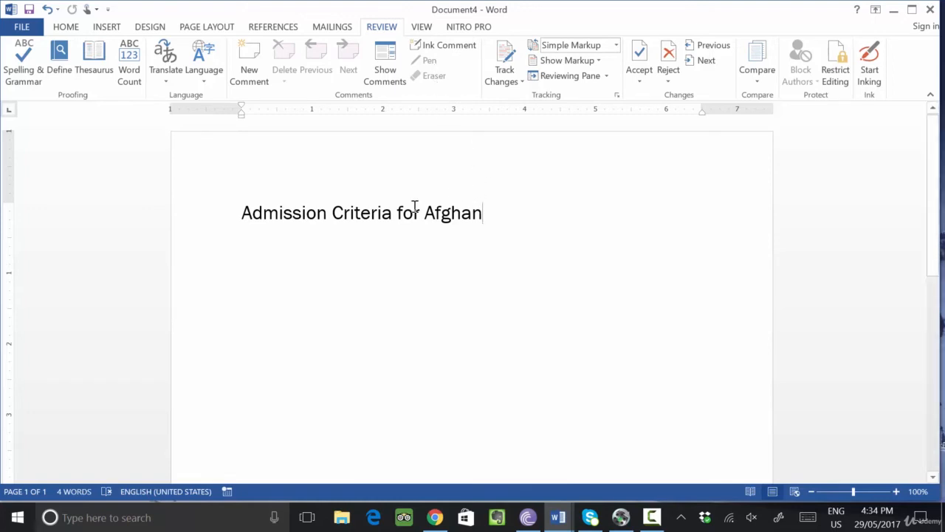
Step: Add an ink comment to the word "Afghan" and handwrite a freehand scribble in it with the pen
click(339, 213)
drag(340, 213, 493, 215)
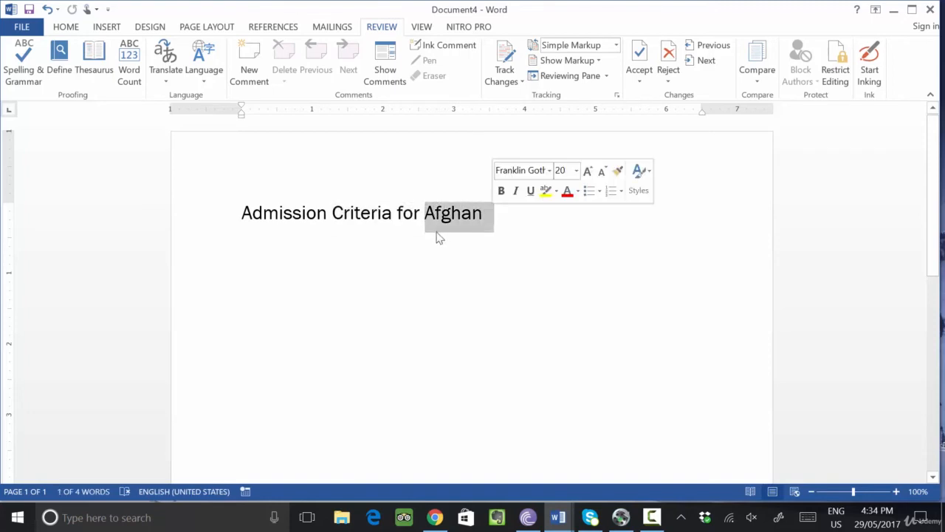
click(270, 69)
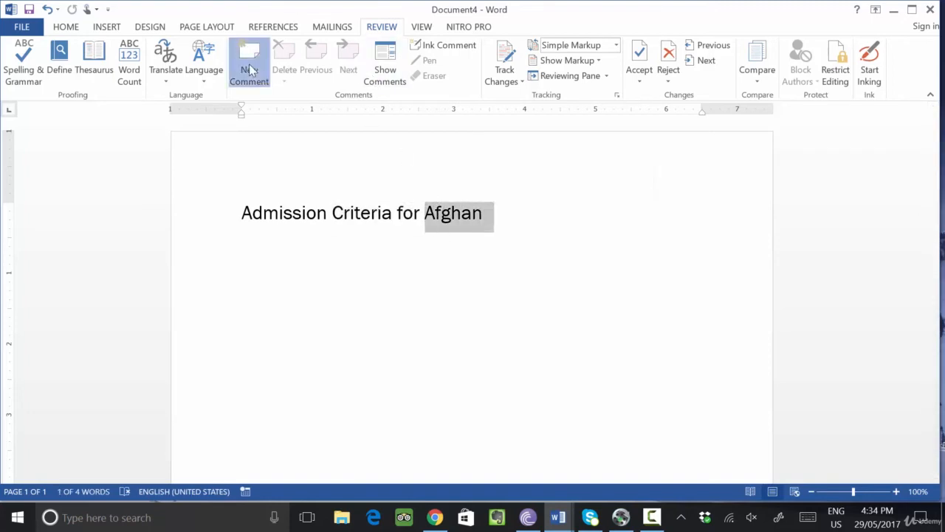
click(434, 49)
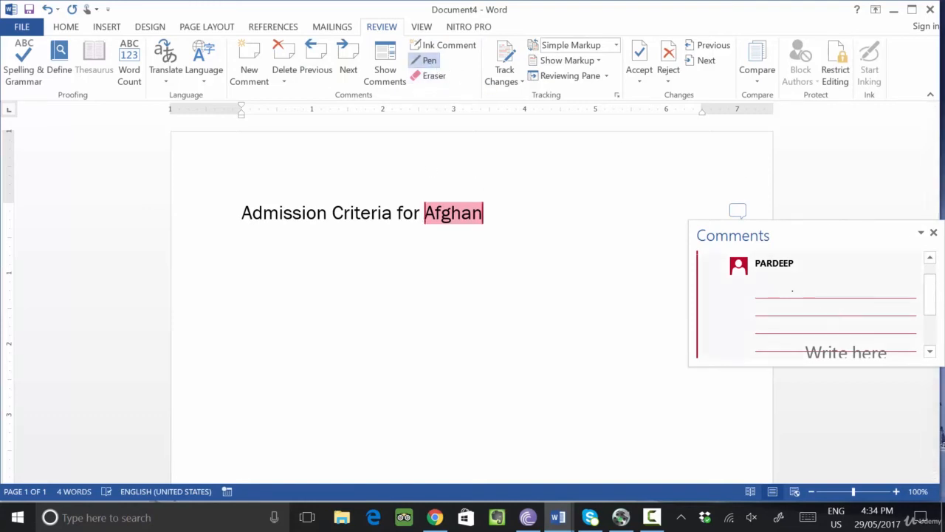
mouse_move(782, 286)
mouse_down()
mouse_move(754, 299)
mouse_move(801, 311)
mouse_move(874, 294)
mouse_up()
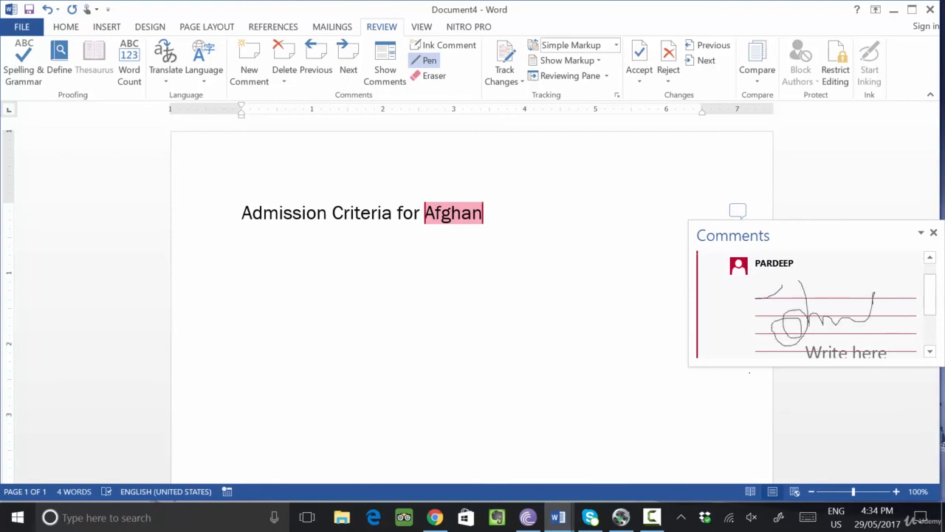
scroll(866, 297, down, 3)
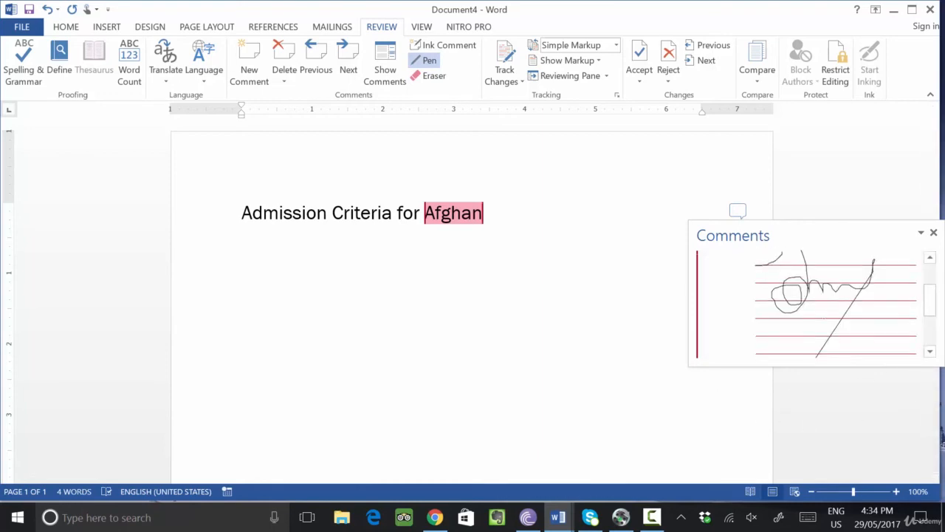
scroll(865, 297, up, 3)
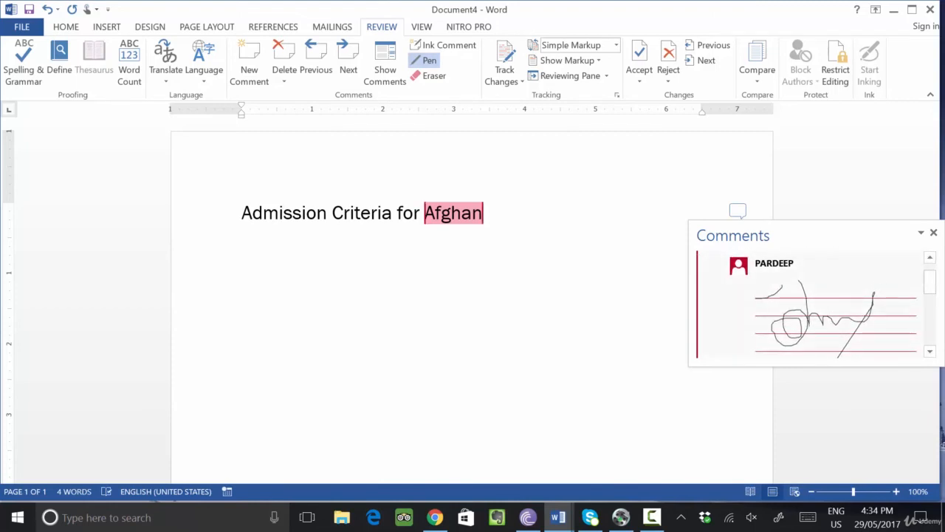
Step: Erase the handwritten scribble from the ink comment on "Afghan", and switch back to the pen to mark a small dot
click(433, 76)
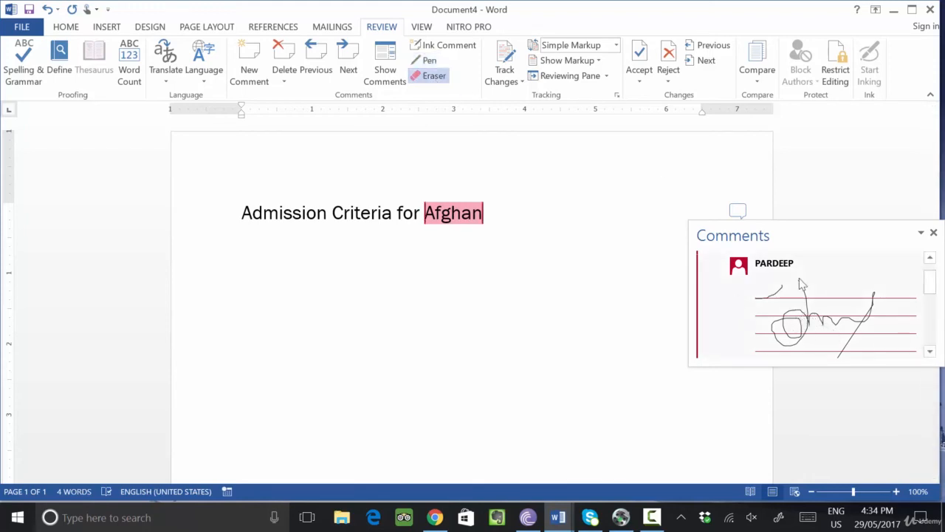
click(840, 336)
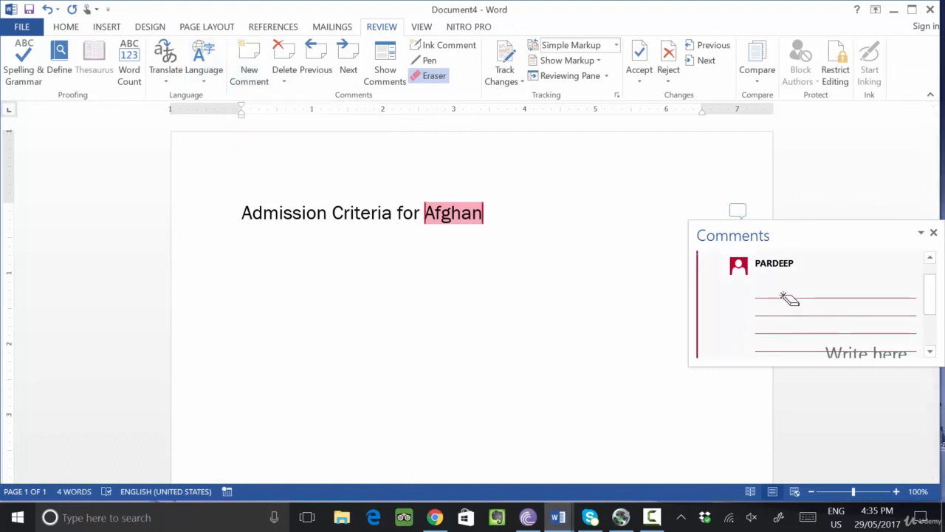
click(429, 60)
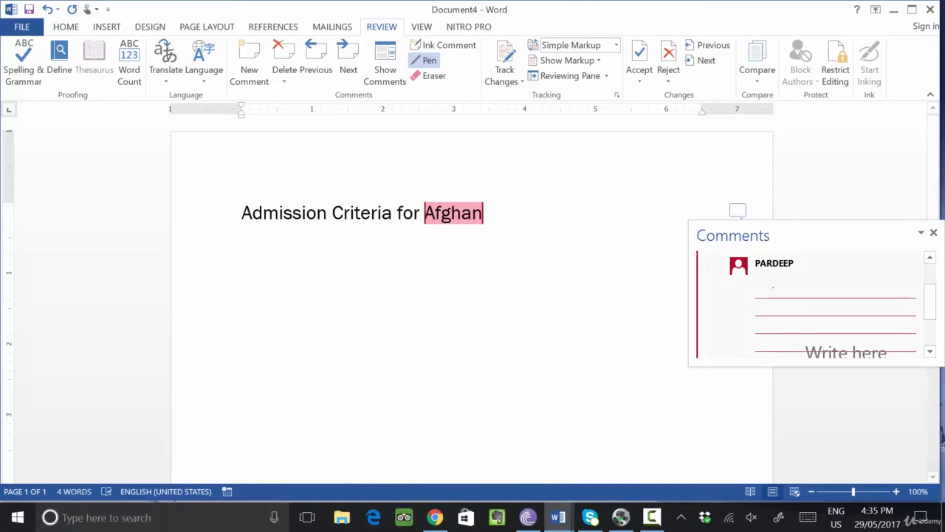
Step: Show the comments beside the text and add a new typed comment reading "Welcome" to the thread on "Afghan"
click(384, 74)
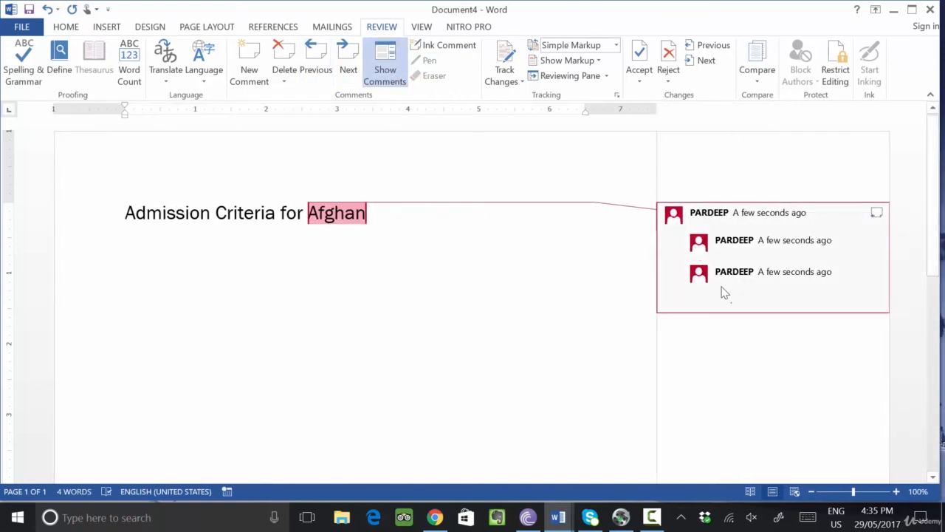
click(254, 68)
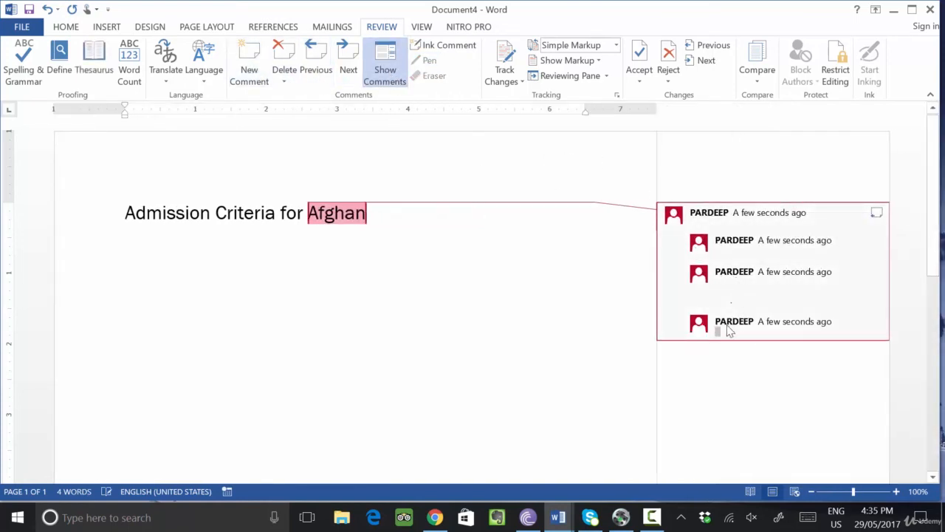
text(Welcome)
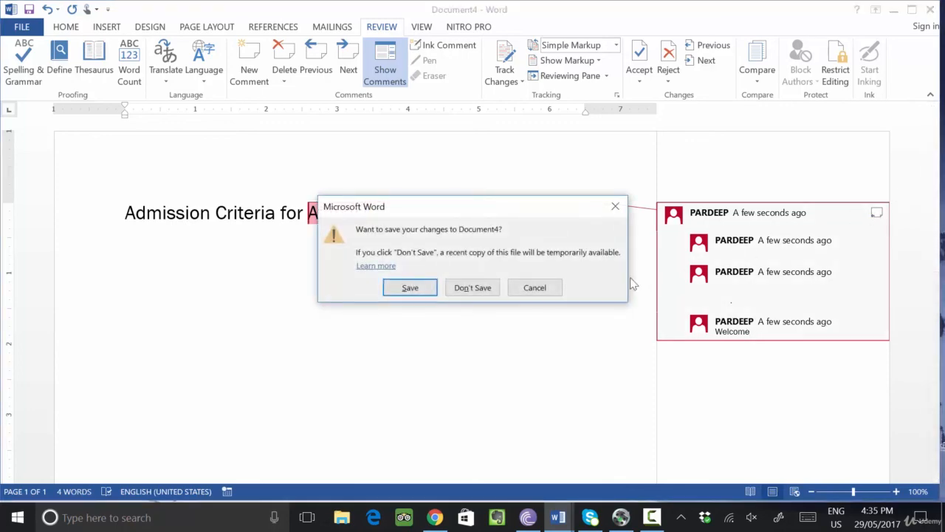
Step: Close the document without saving its changes
click(480, 288)
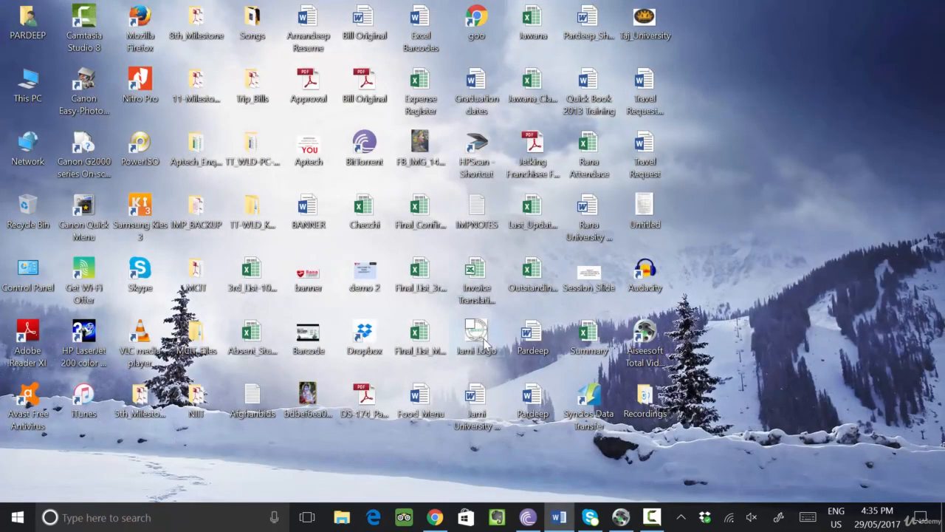